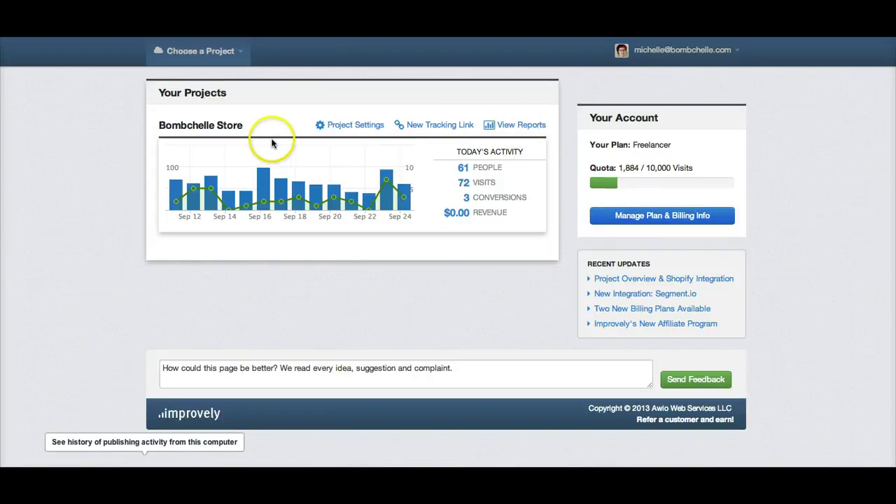
- Open the Bombchelle Store reports and examine the all-traffic chart and totals on the project overview
click(509, 126)
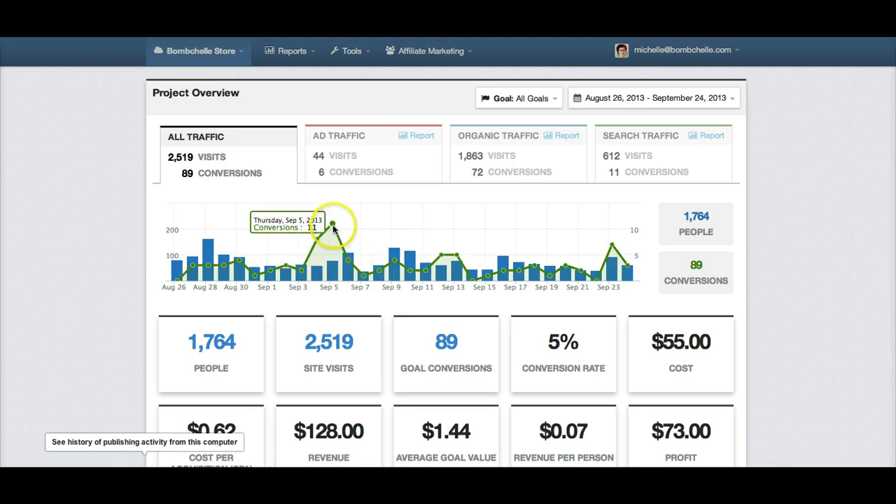
click(429, 304)
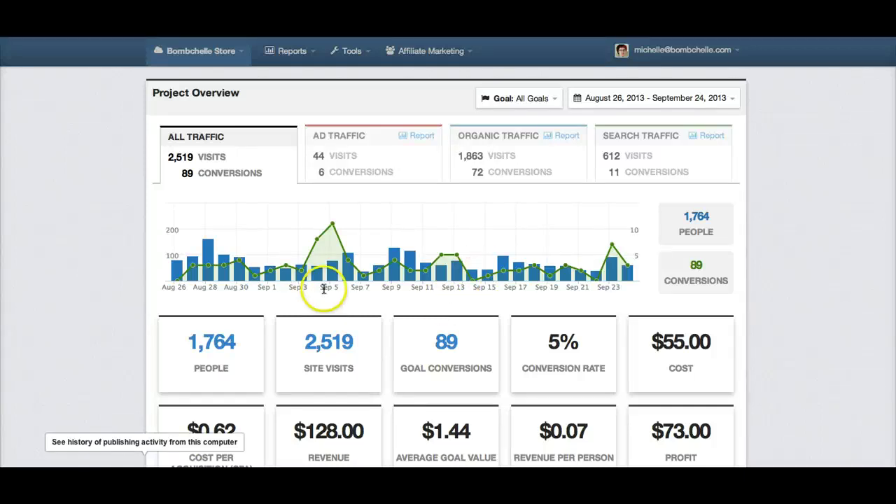
mouse_move(334, 275)
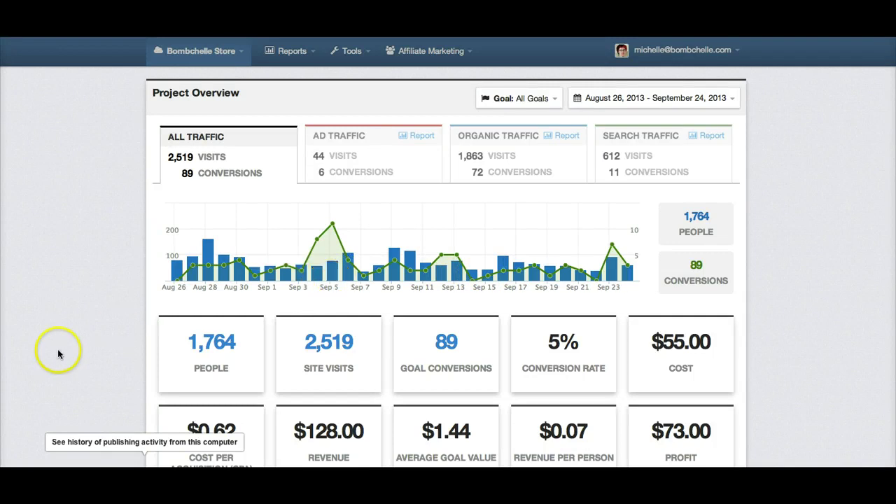
scroll(58, 348, down, 1)
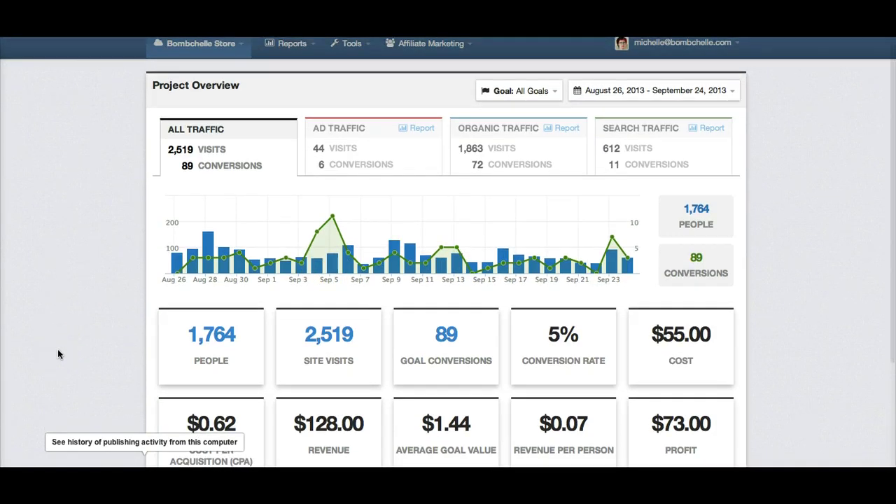
scroll(58, 348, up, 1)
click(217, 173)
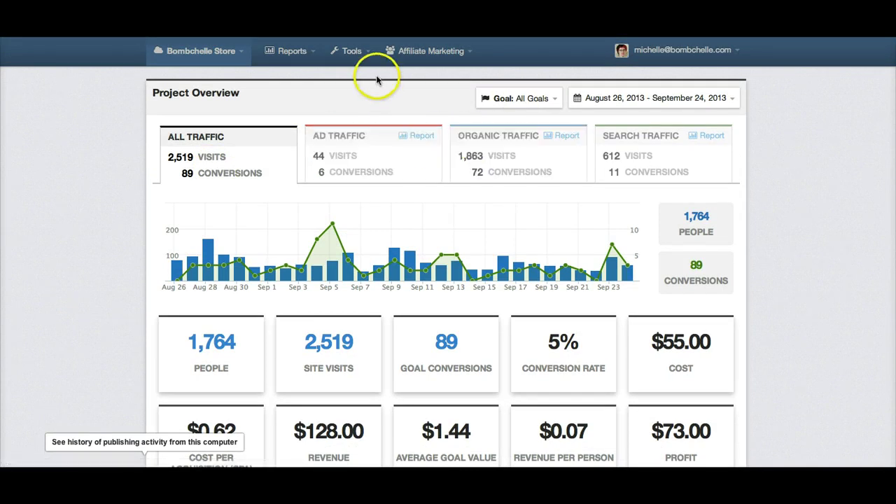
click(353, 50)
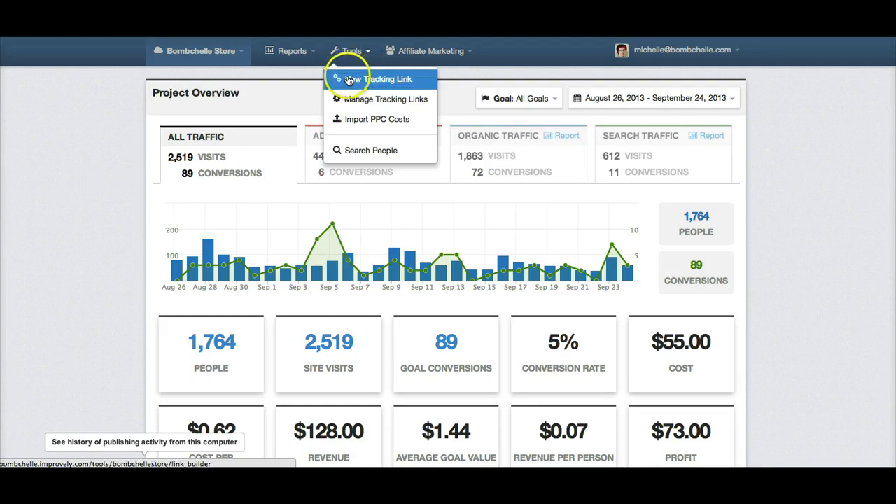
click(104, 151)
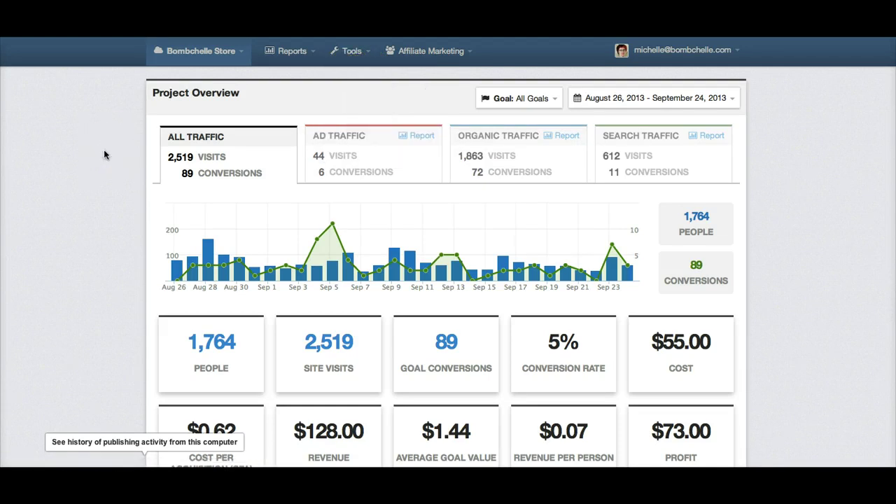
- Review the ad traffic figures on the project overview and open the ad traffic report
click(354, 138)
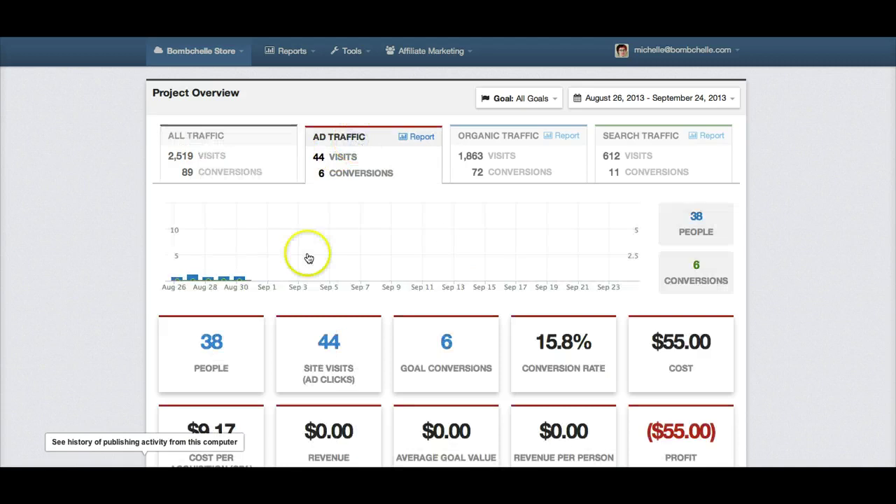
scroll(284, 315, down, 1)
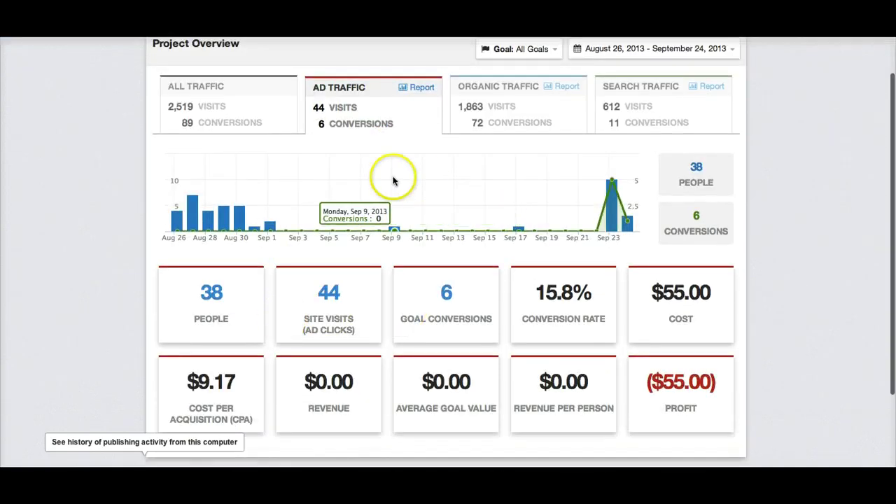
click(414, 90)
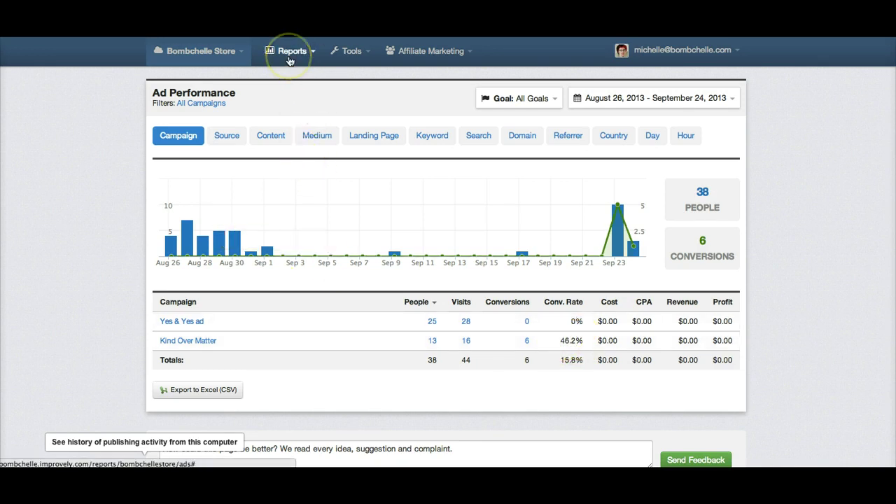
- Open the Organic Traffic report and sort its domains by conversion rate in ascending order
click(234, 52)
click(303, 54)
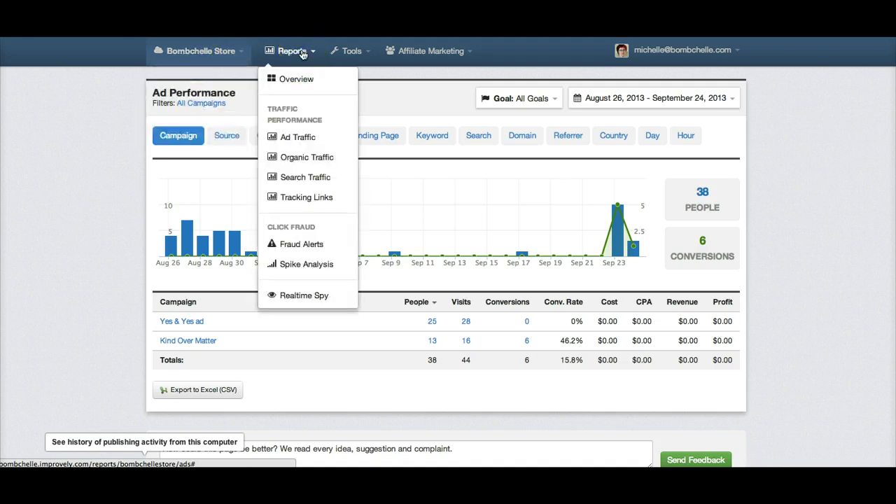
click(303, 158)
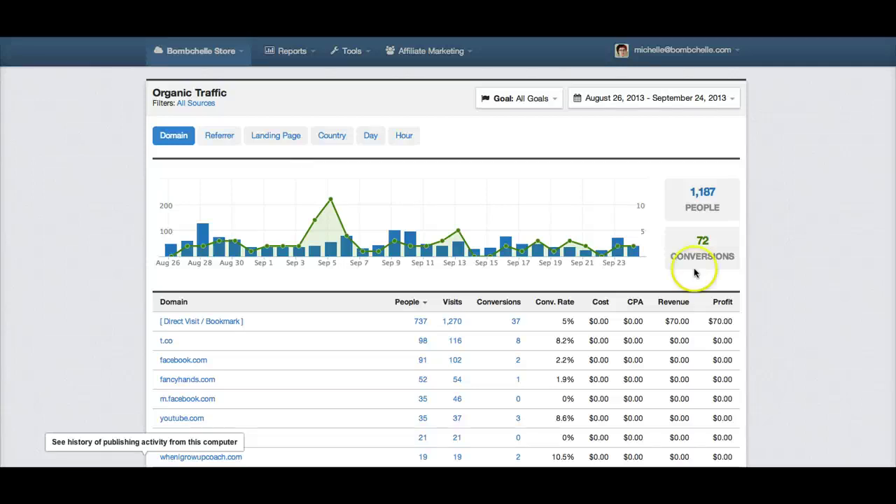
scroll(827, 271, down, 3)
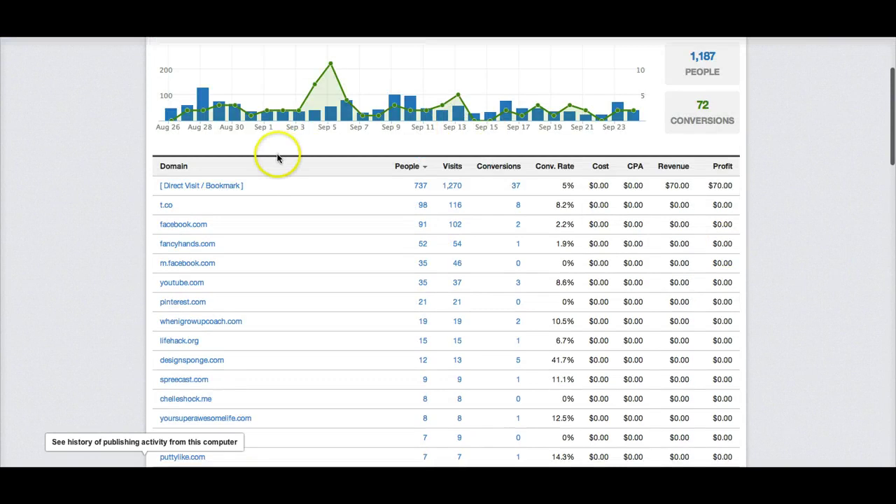
scroll(245, 300, up, 3)
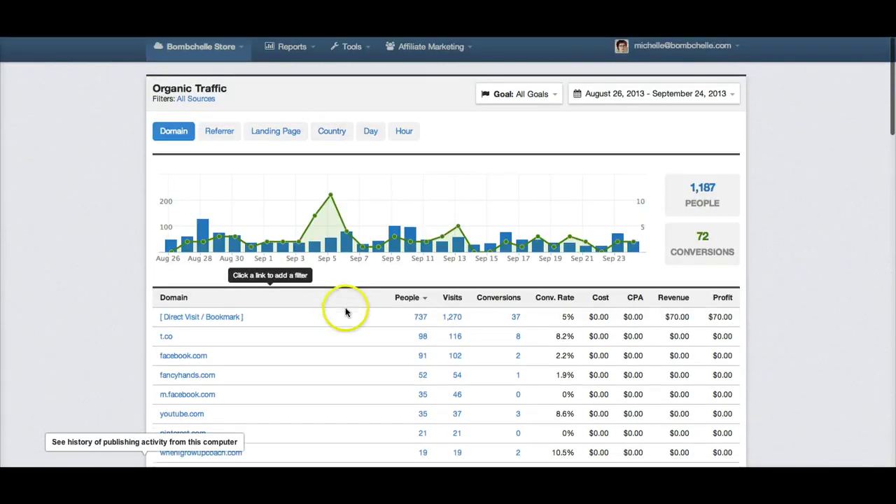
scroll(344, 310, down, 2)
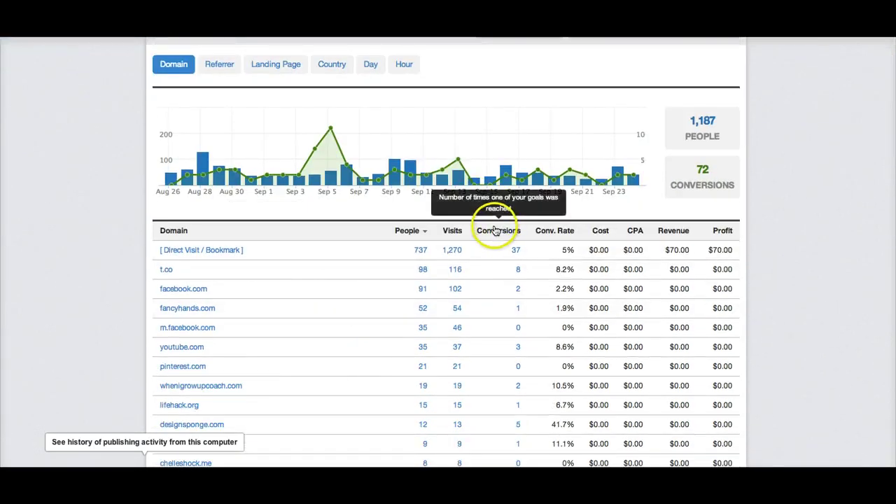
click(557, 232)
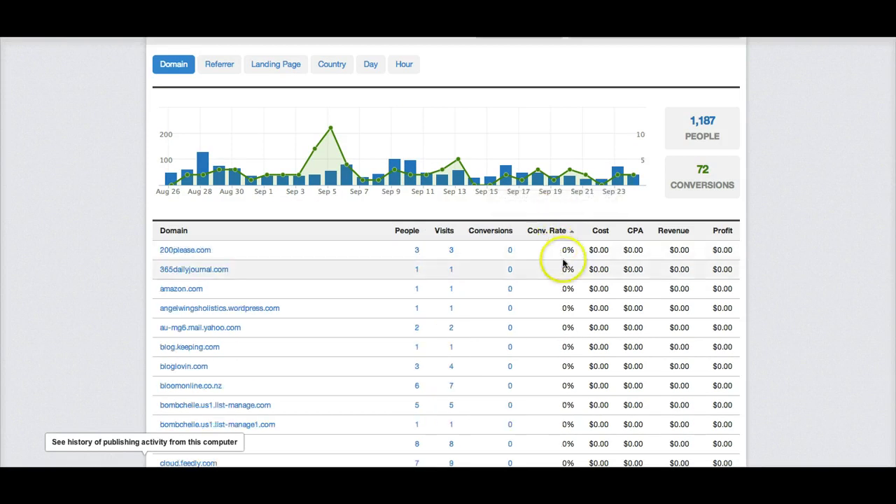
- Examine the referring domains in the sorted organic list, comparing visits, conversions and conversion rates for the best-converting sites
scroll(528, 310, down, 5)
scroll(525, 310, up, 4)
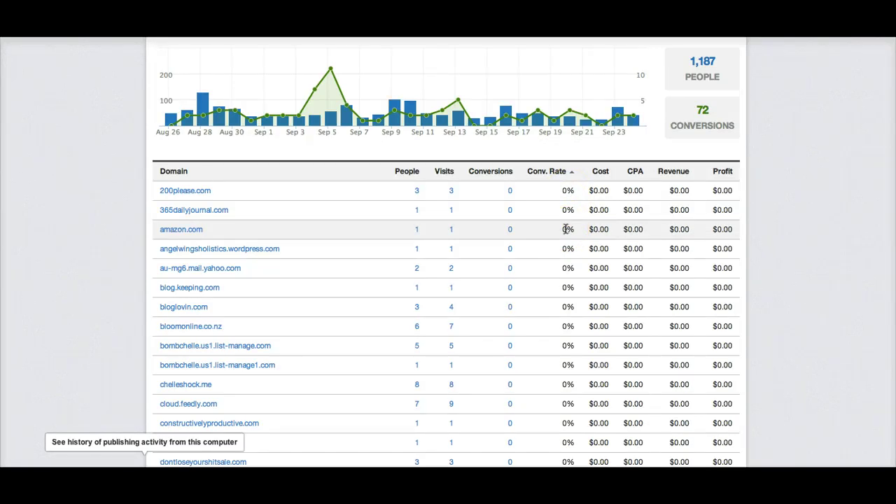
scroll(566, 228, down, 15)
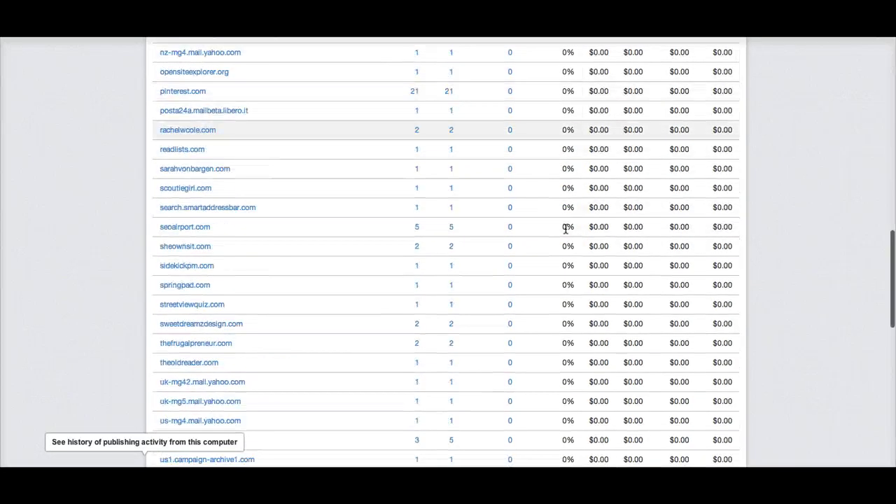
scroll(566, 228, down, 5)
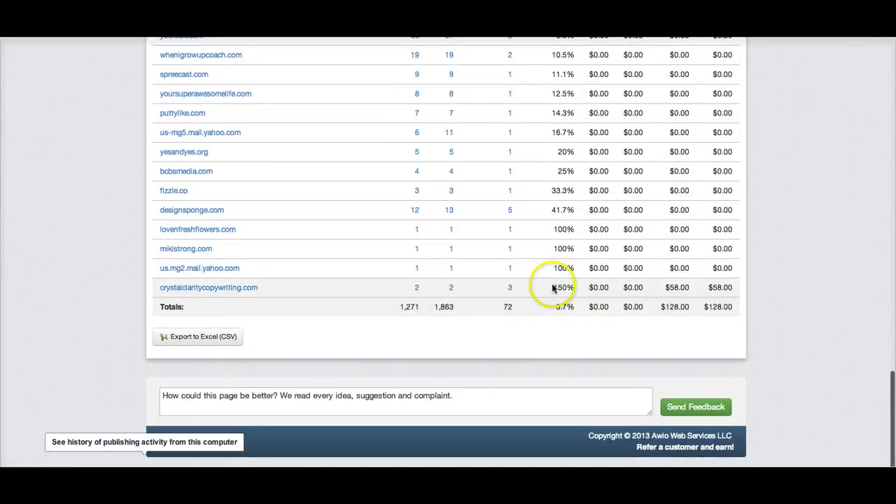
scroll(553, 287, up, 3)
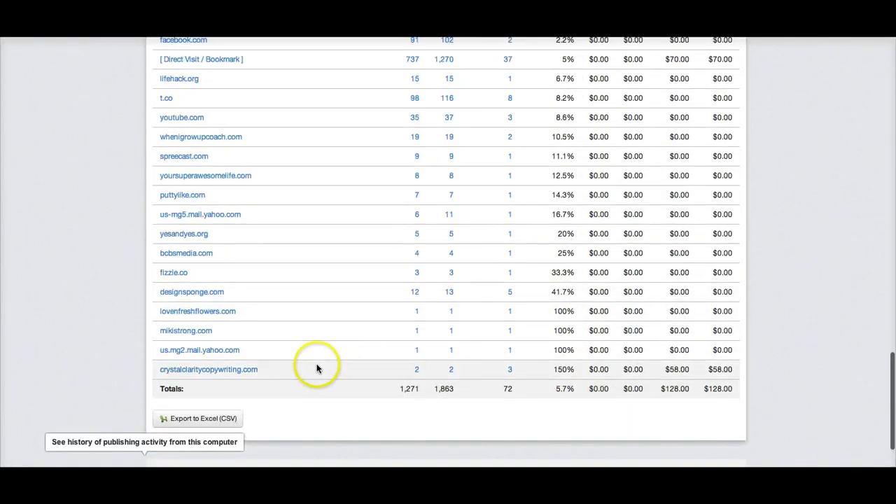
click(276, 371)
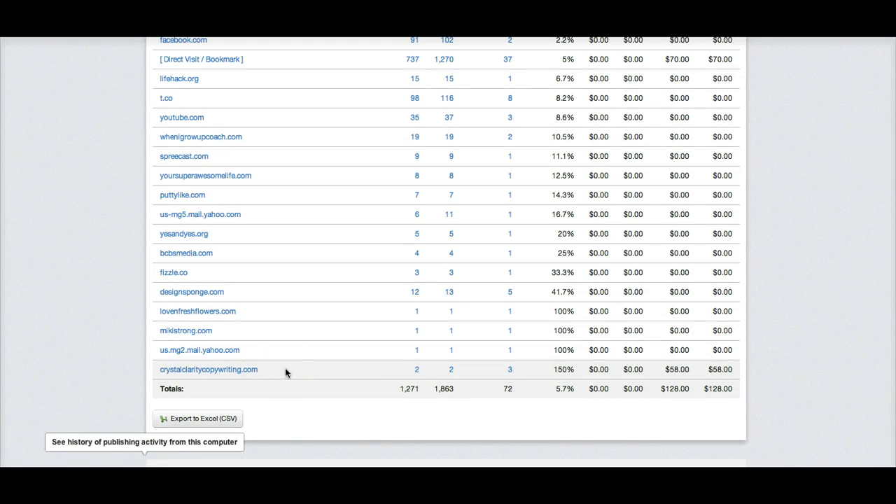
click(545, 369)
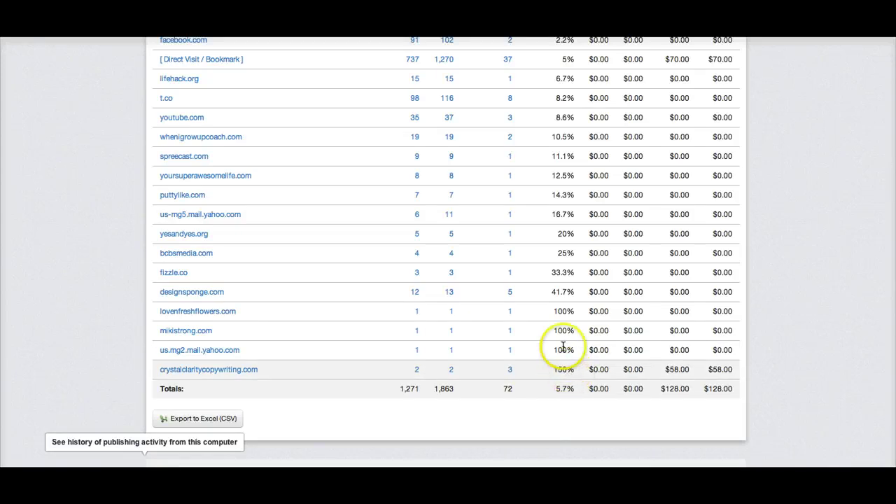
click(286, 287)
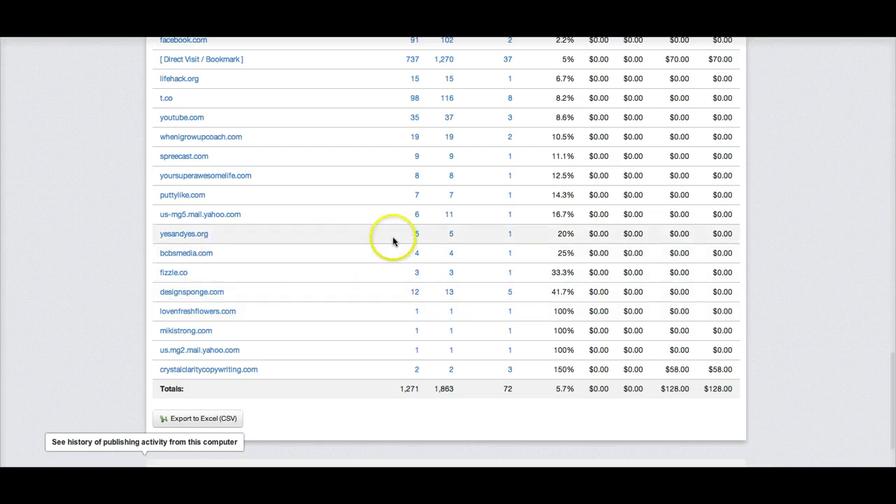
scroll(392, 238, up, 1)
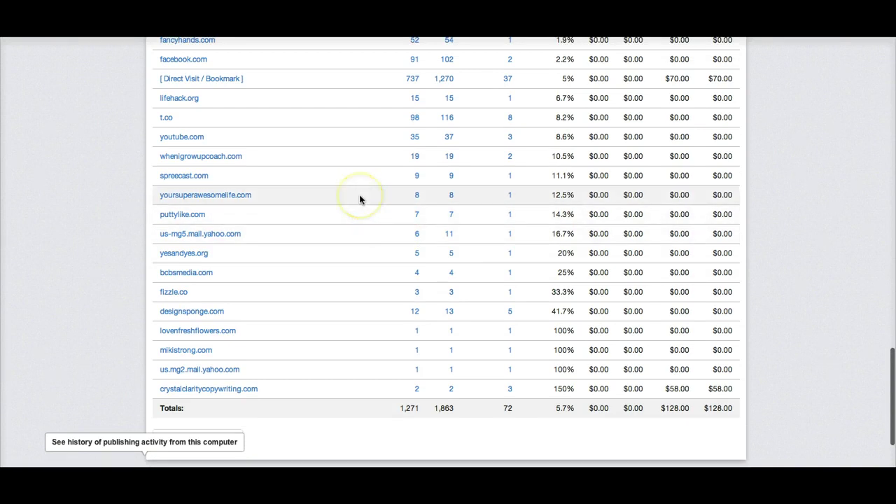
scroll(365, 180, up, 1)
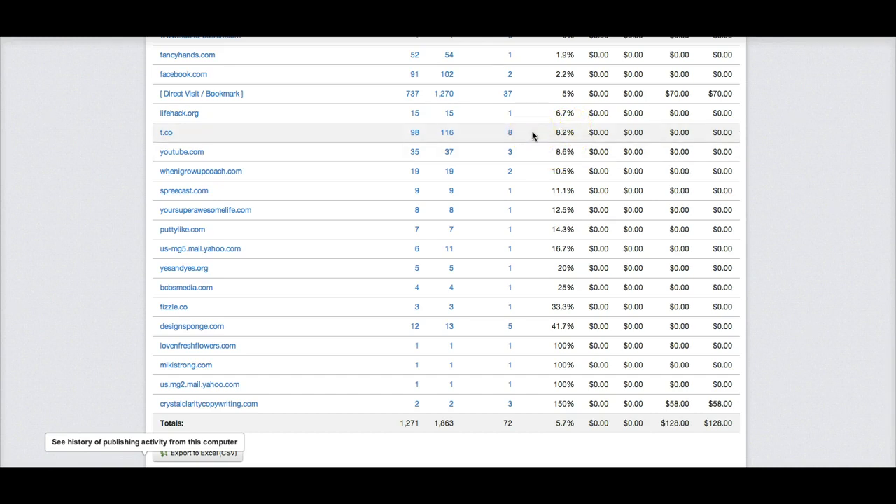
scroll(532, 135, down, 1)
scroll(245, 80, up, 10)
scroll(260, 144, up, 3)
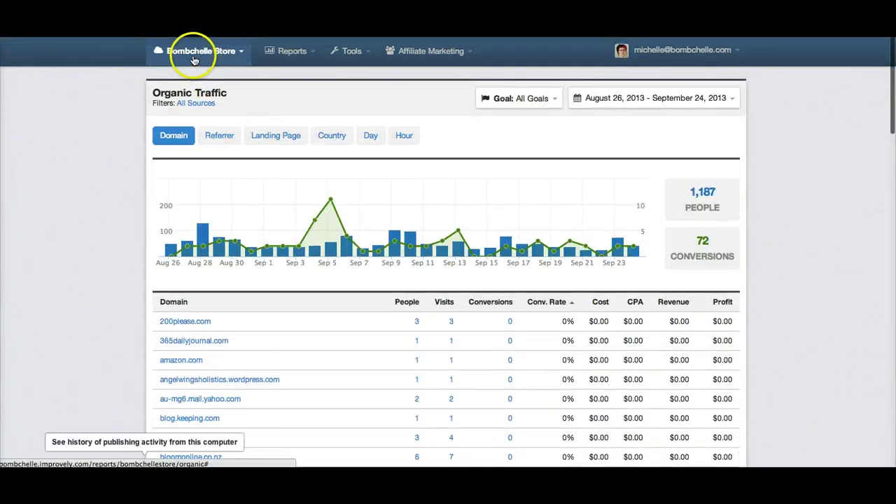
- Return to the Bombchelle Store project overview and open the Organic Traffic report from there
click(195, 60)
click(186, 105)
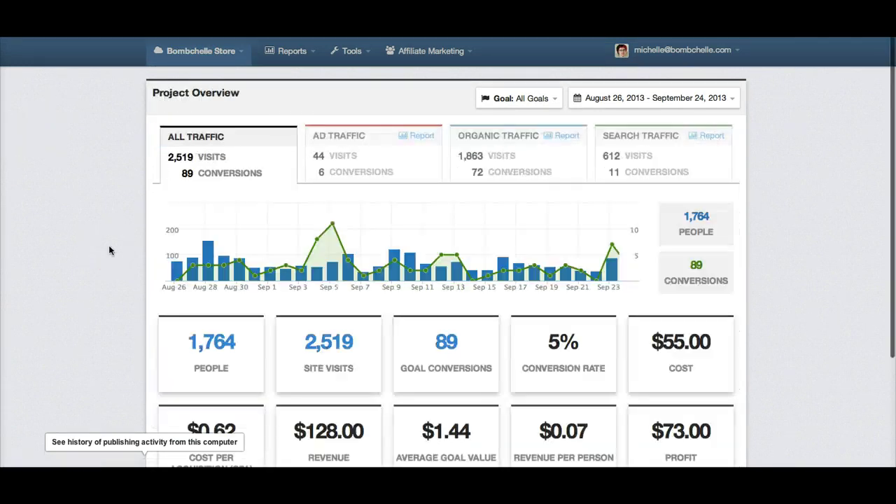
scroll(109, 250, down, 3)
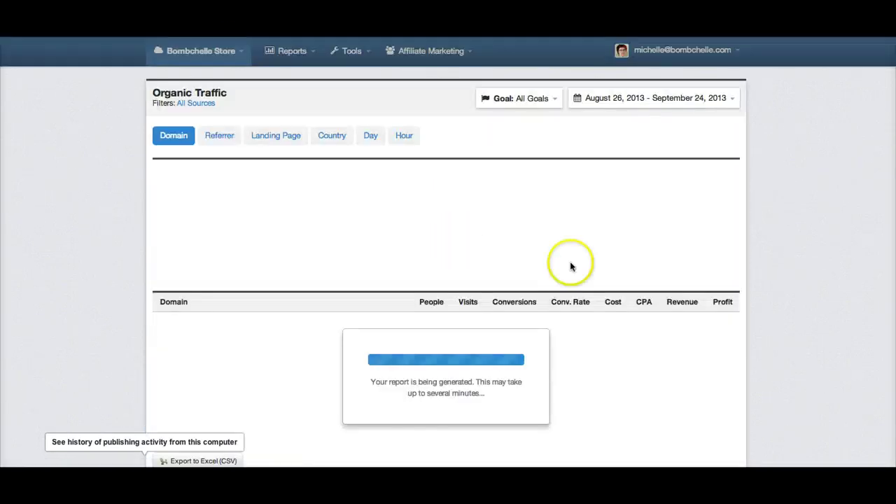
- Sort the organic domains by ascending conversion rate again and examine which ones bring conversions, revenue and profit
click(565, 305)
scroll(524, 418, down, 15)
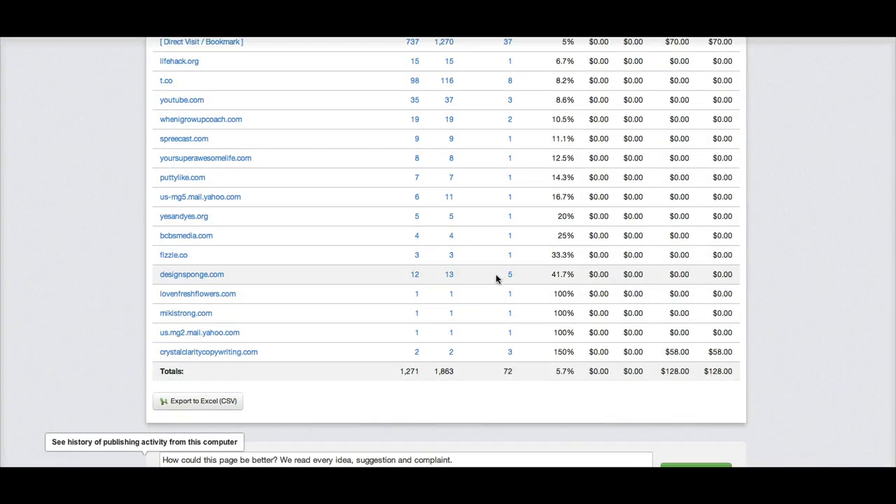
click(477, 275)
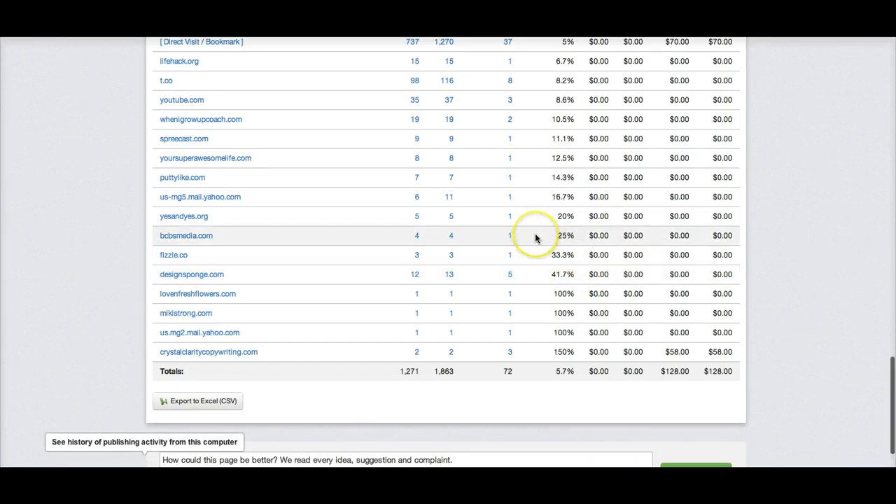
scroll(535, 238, up, 2)
scroll(535, 237, up, 3)
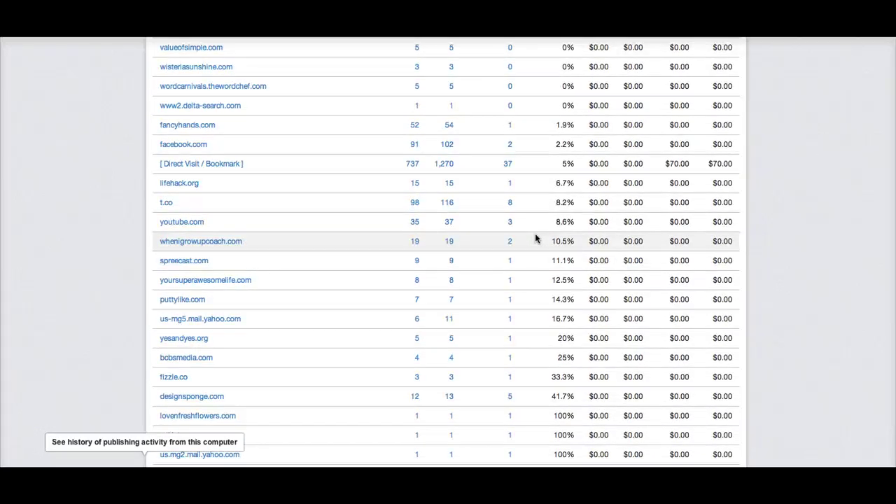
click(530, 189)
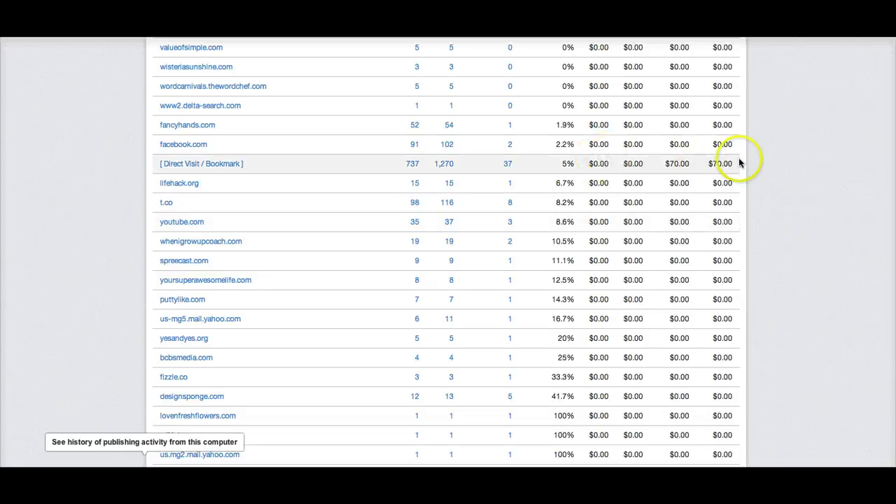
scroll(680, 175, up, 5)
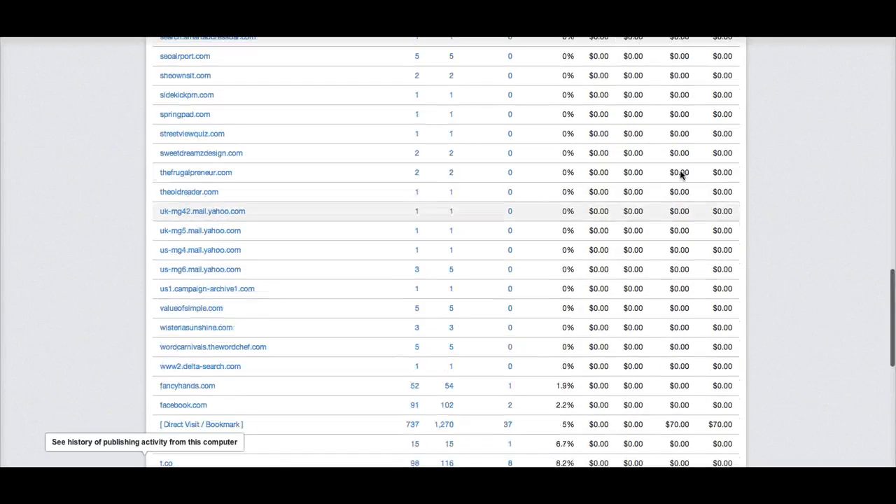
scroll(680, 173, up, 3)
scroll(679, 172, down, 20)
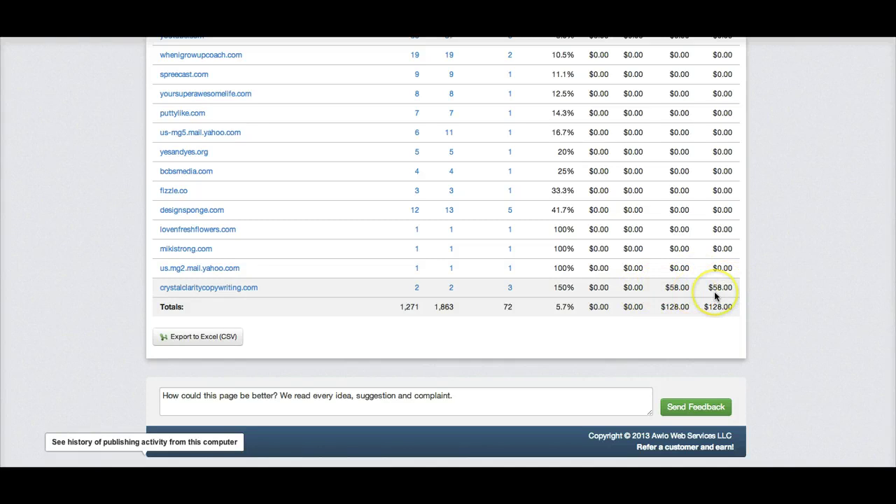
scroll(715, 297, up, 2)
scroll(716, 296, up, 4)
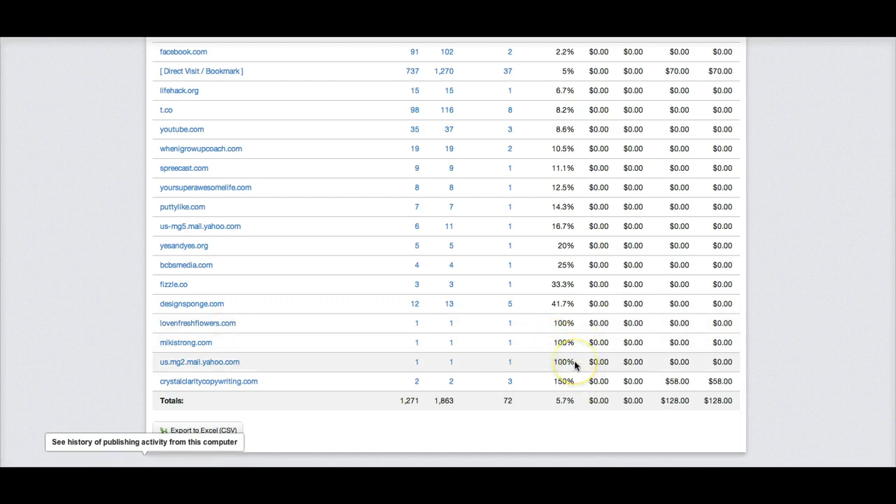
- Examine the conversion rates of the referring domains in the sorted organic list and the daily conversions in the Organic Traffic chart
scroll(574, 360, up, 4)
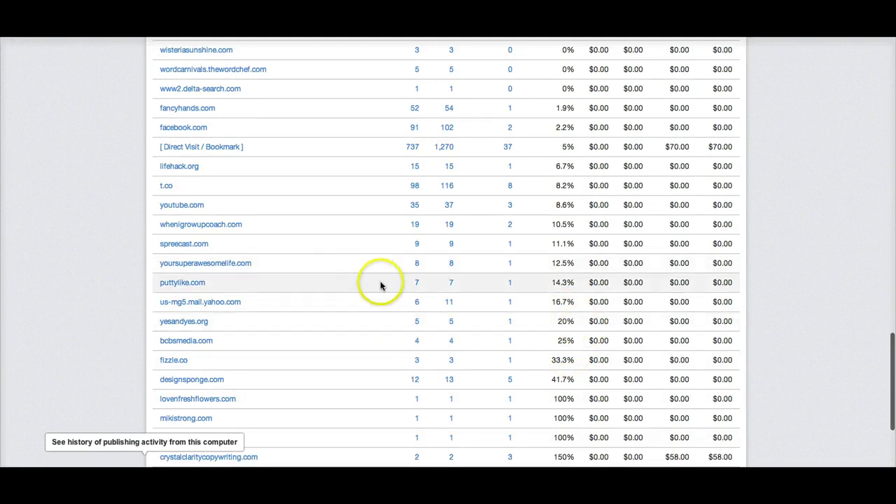
scroll(451, 277, up, 1)
scroll(451, 277, up, 2)
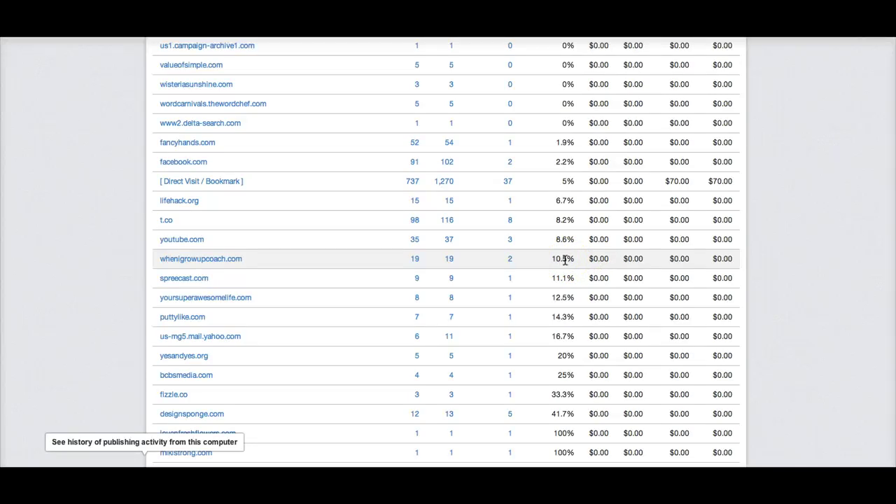
click(567, 238)
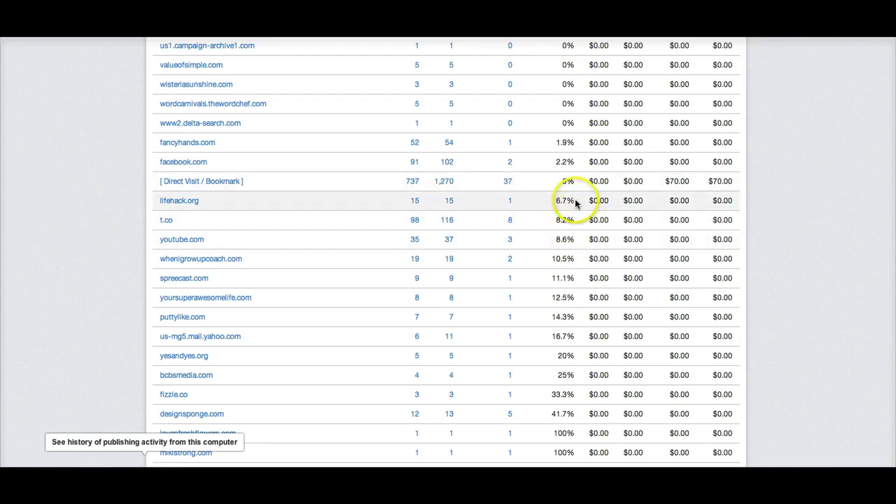
scroll(389, 300, down, 2)
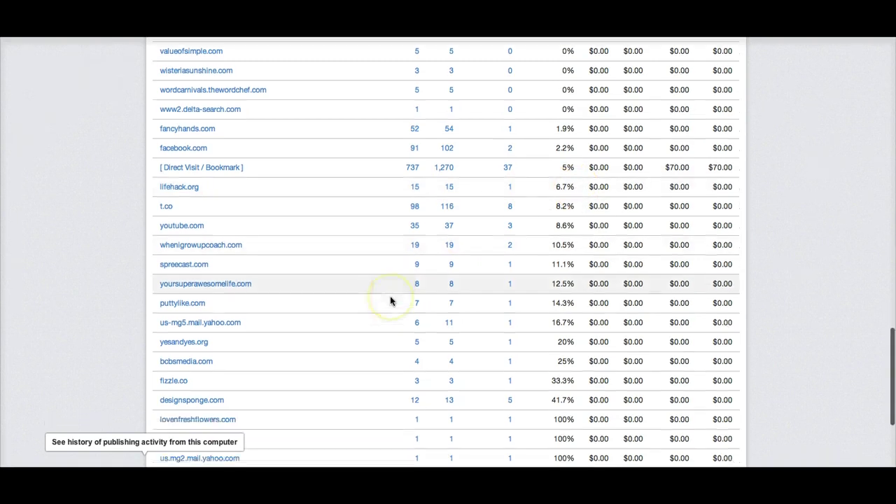
scroll(390, 299, up, 20)
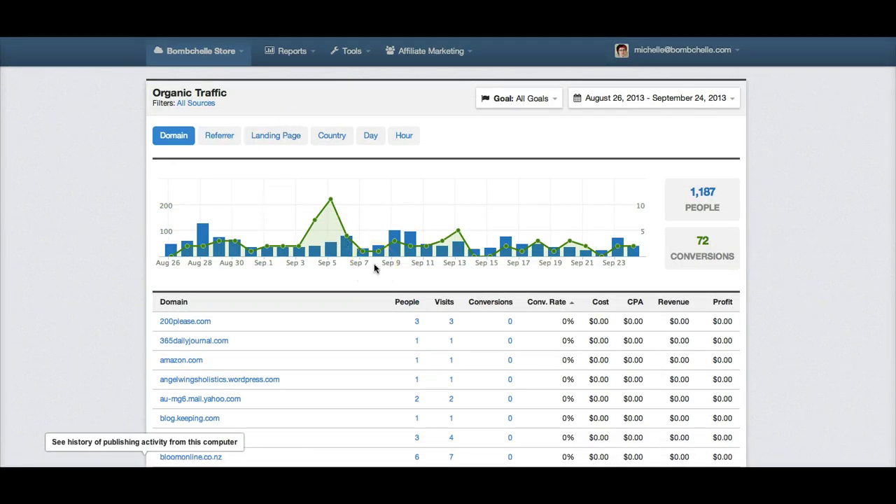
mouse_move(327, 202)
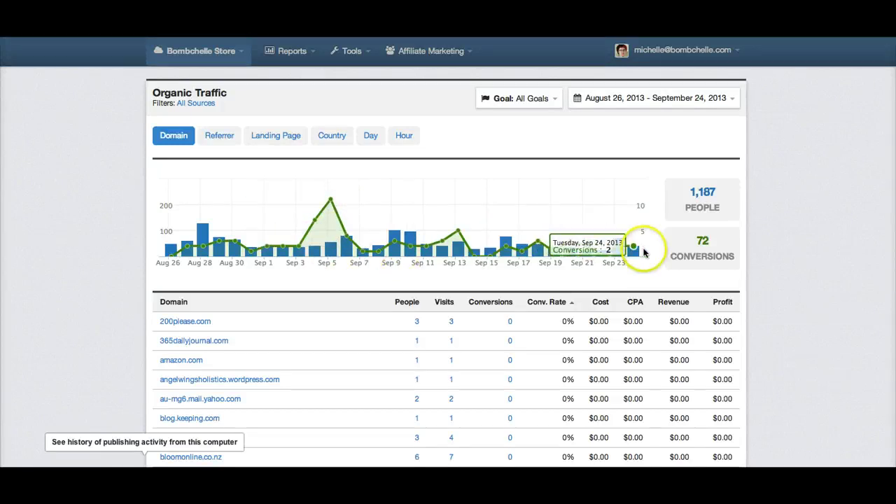
- Return to the Bombchelle Store project overview and review the summary figures for all traffic
click(226, 55)
click(172, 107)
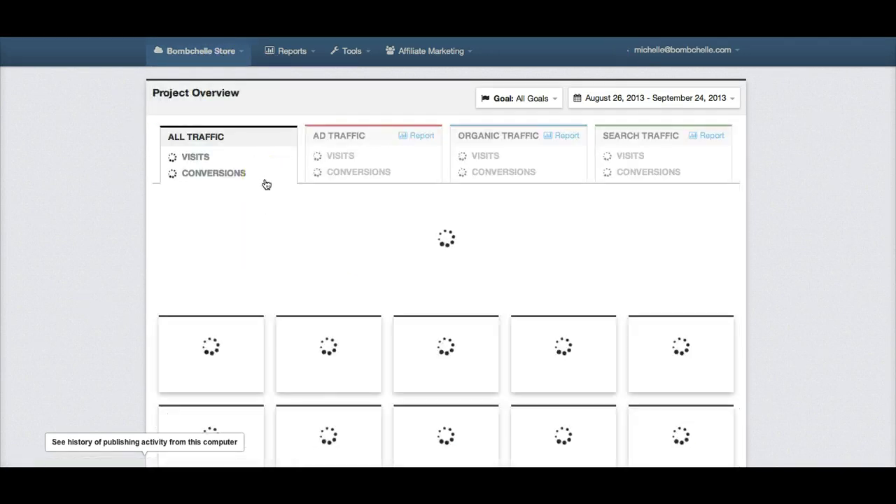
scroll(266, 184, down, 3)
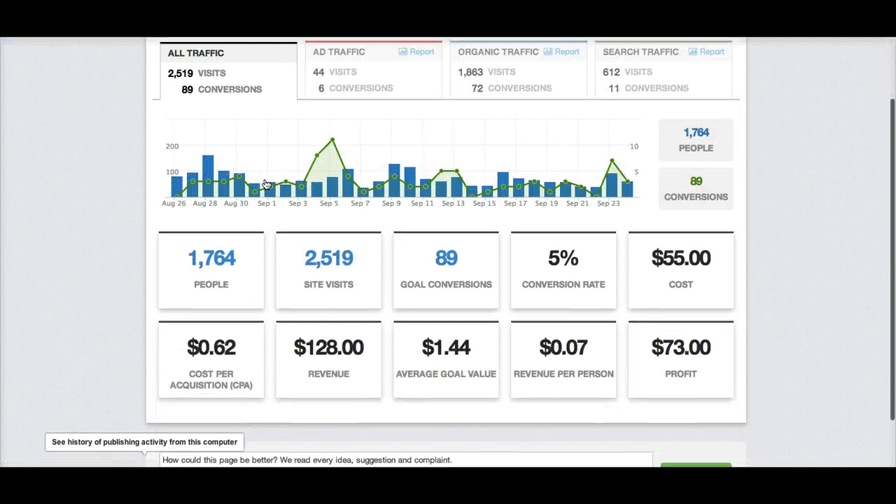
scroll(265, 184, down, 2)
scroll(265, 184, up, 5)
click(554, 149)
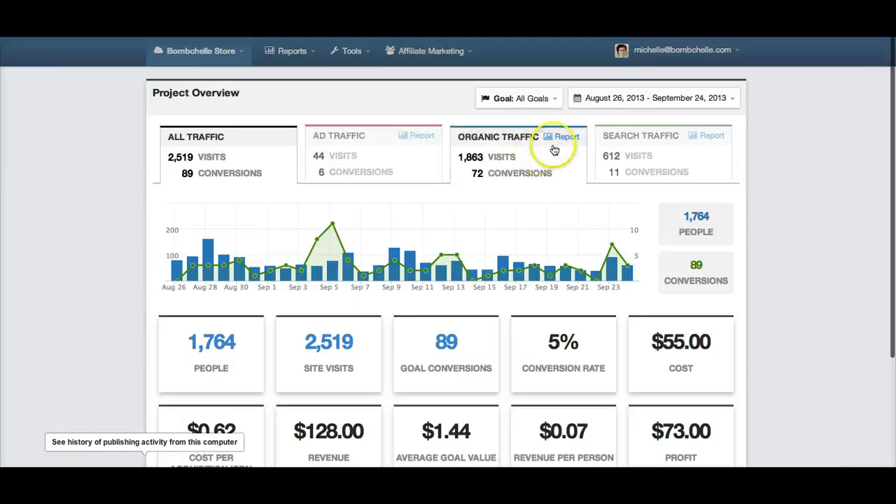
- Switch the project overview to Search Traffic and review its visits, goal conversions, conversion rate and revenue figures
click(653, 143)
click(641, 157)
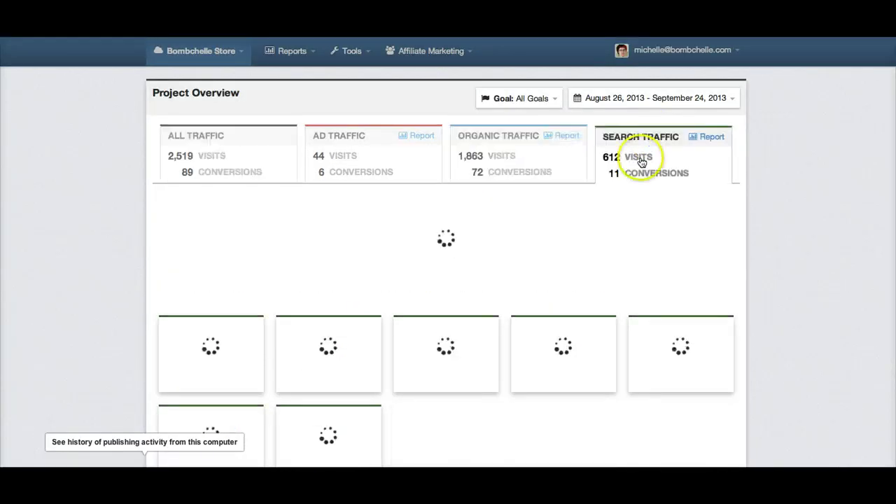
click(492, 316)
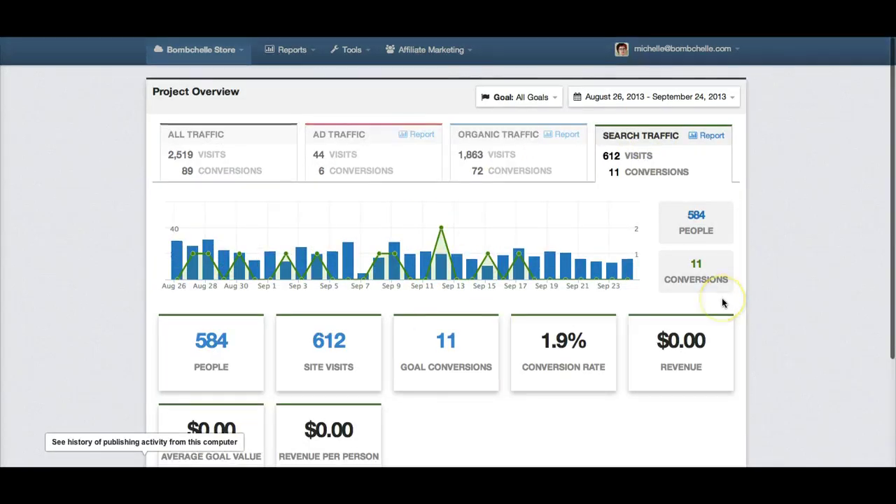
scroll(723, 302, down, 1)
scroll(723, 302, down, 3)
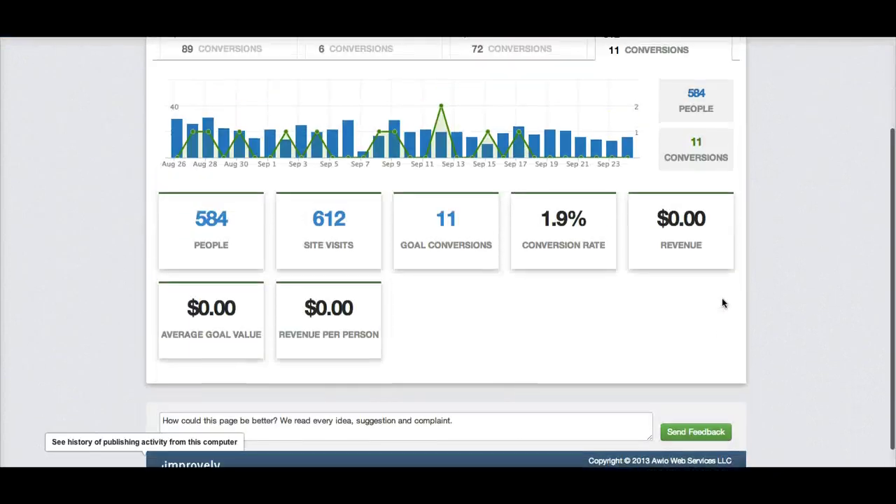
- Open the Search Traffic report and look through the visits and conversions for each search engine
scroll(724, 303, up, 4)
click(708, 137)
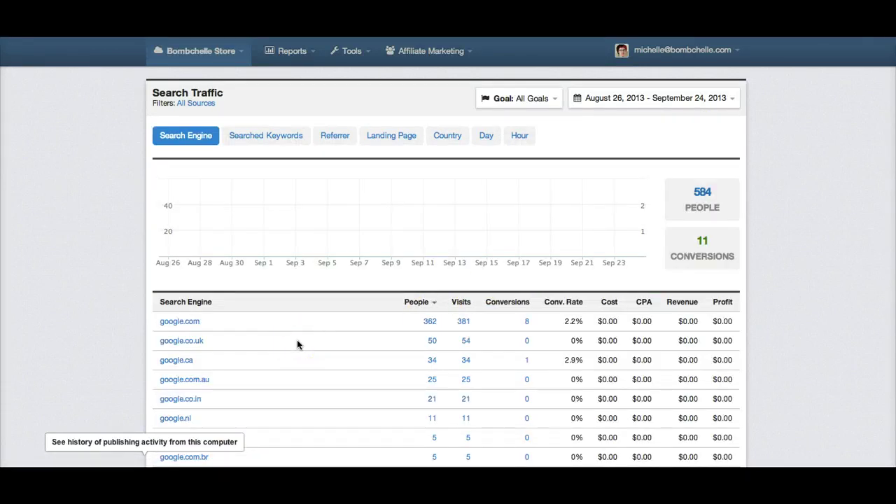
scroll(297, 340, down, 2)
scroll(275, 388, down, 7)
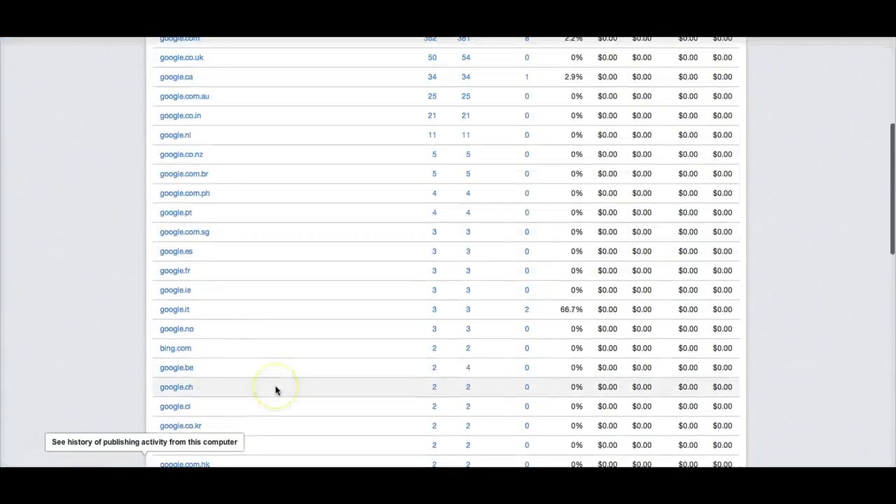
scroll(275, 389, down, 5)
scroll(275, 390, up, 20)
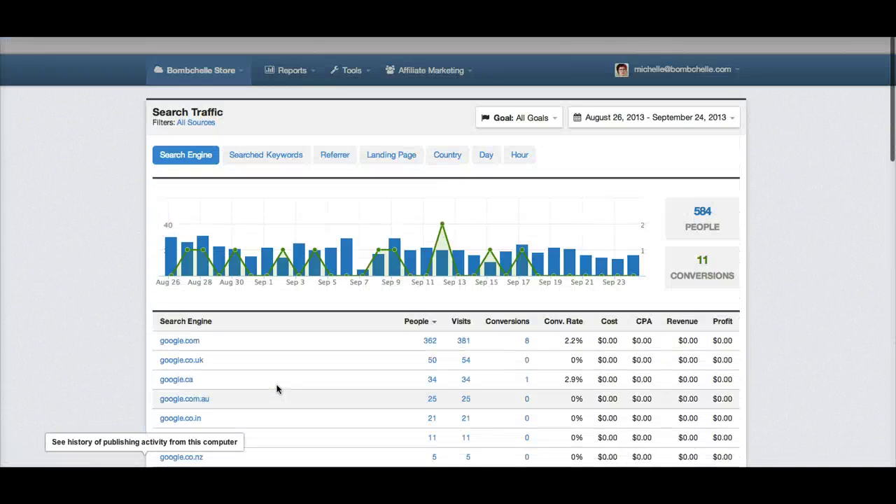
- Break the Search Traffic report down by searched keywords and look through the full keyword list to its totals
scroll(276, 389, down, 1)
click(260, 137)
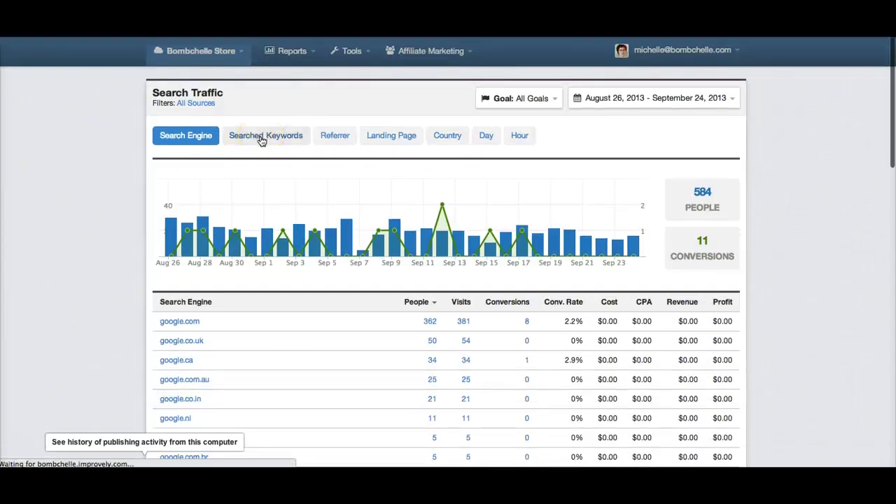
click(427, 134)
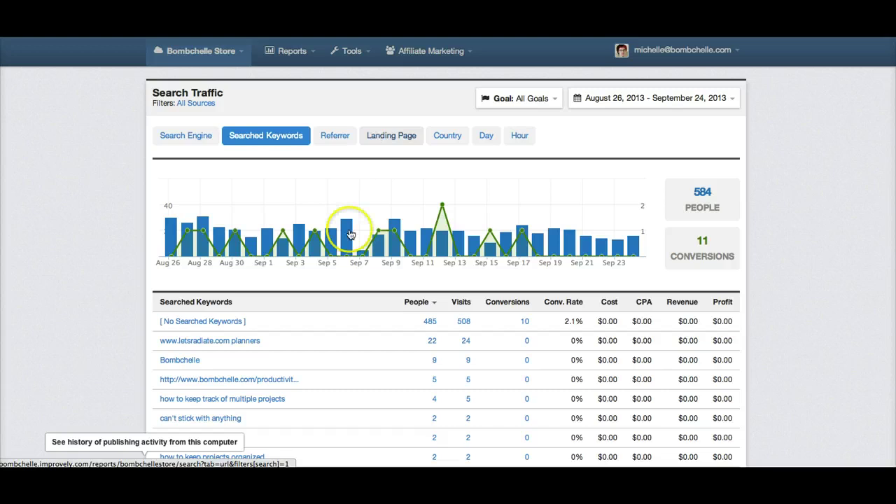
scroll(356, 315, down, 3)
scroll(355, 316, down, 2)
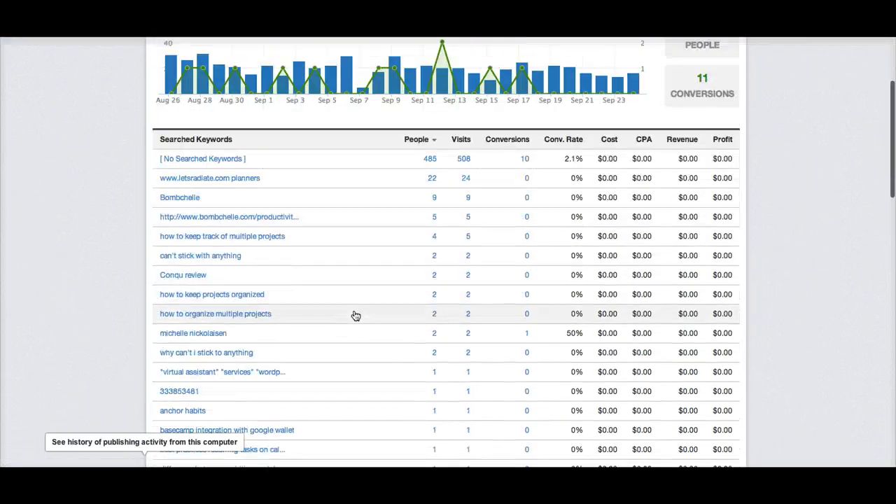
scroll(355, 316, up, 4)
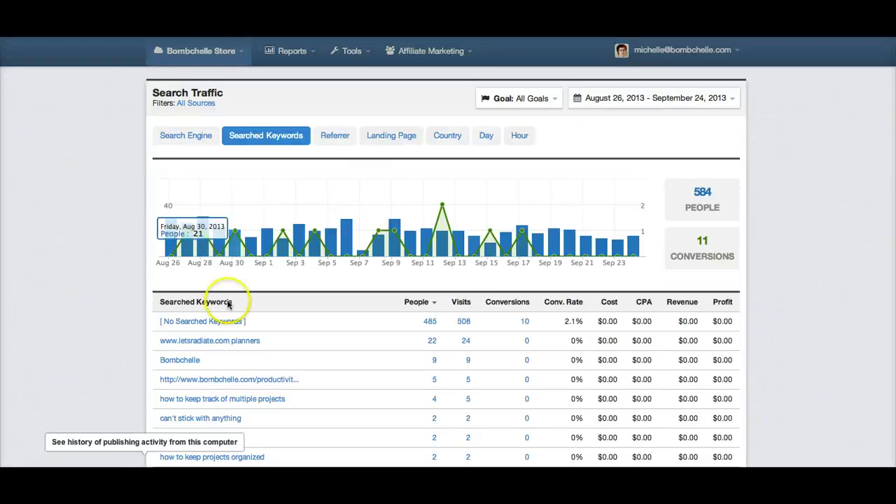
scroll(224, 300, down, 15)
scroll(226, 304, down, 15)
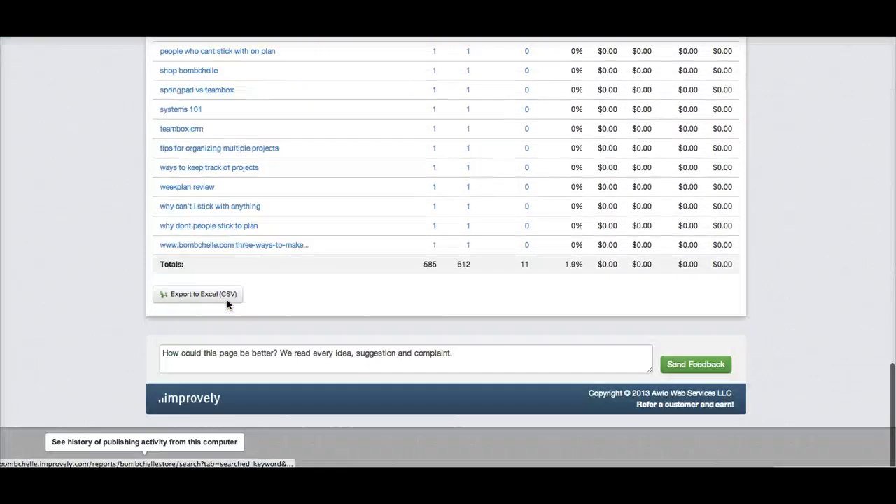